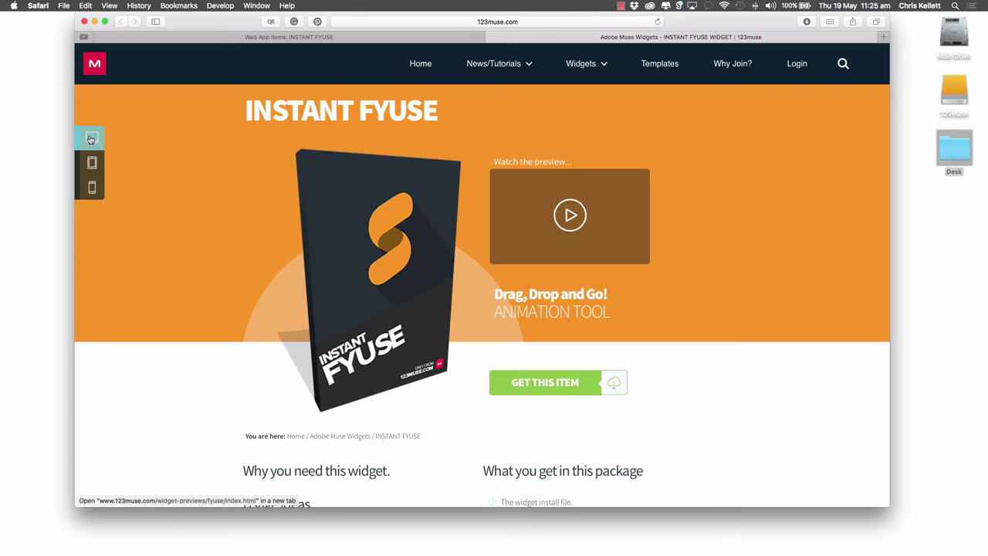
{"action": "left_click", "coordinate": [91, 137]}
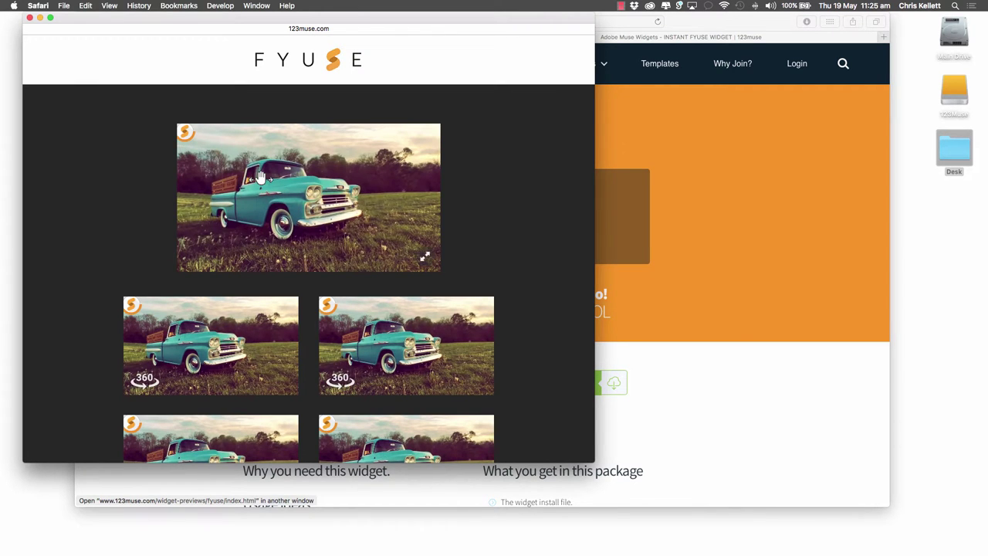
{"action": "left_click", "coordinate": [425, 258]}
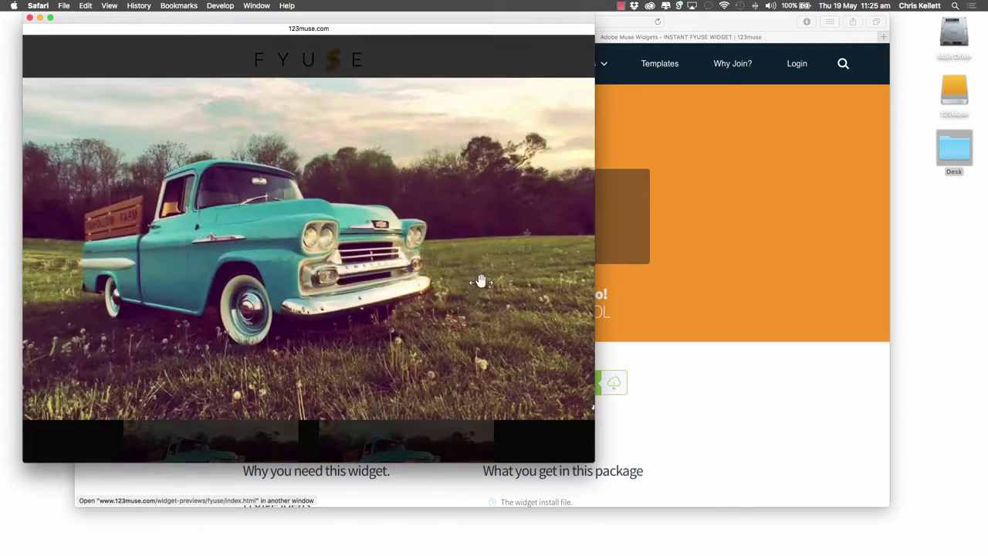
{"action": "left_click_drag", "start_coordinate": [383, 226], "coordinate": [437, 247]}
{"action": "left_click", "coordinate": [30, 18]}
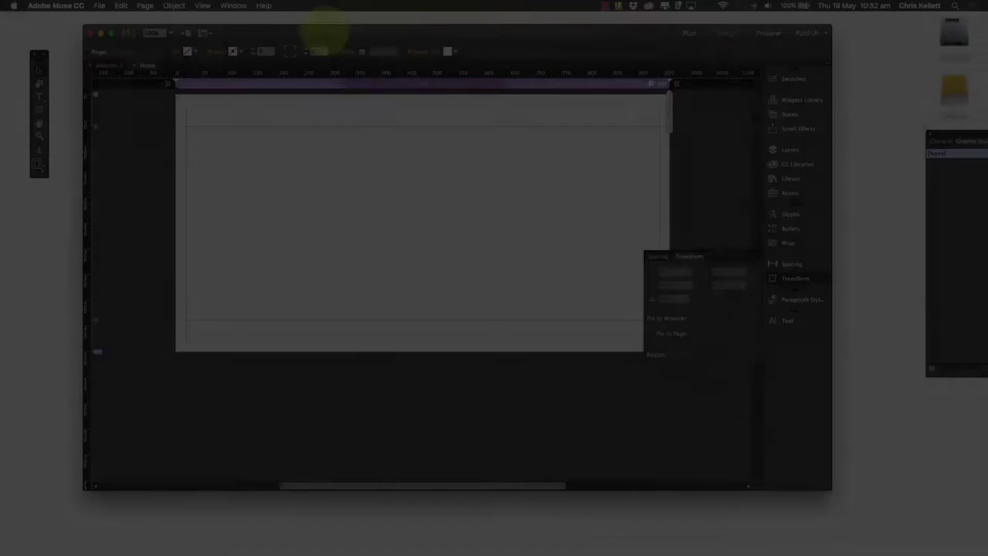
- Collapse the Transform and spacing panels, then search the Library for 'fyuse'
{"action": "left_click", "coordinate": [727, 257]}
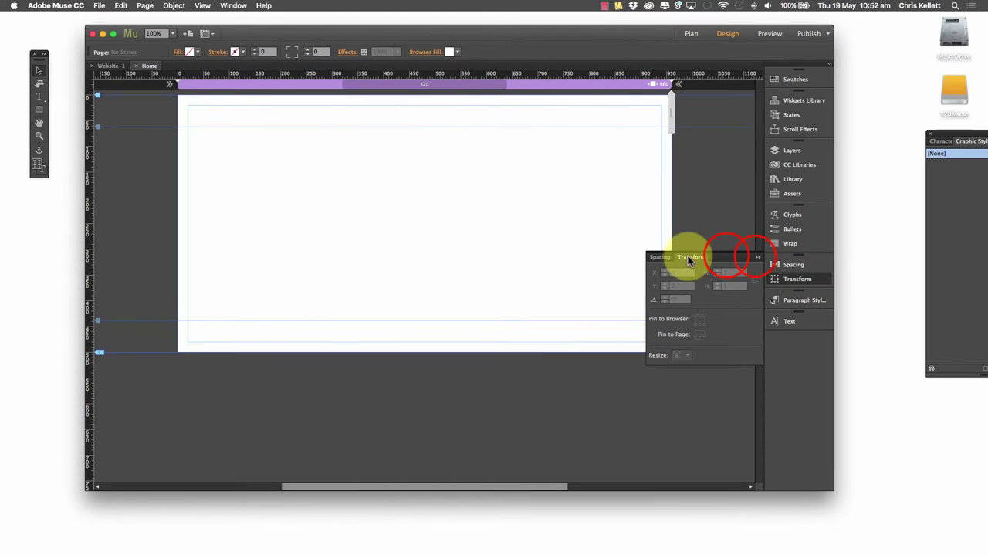
{"action": "left_click", "coordinate": [757, 257]}
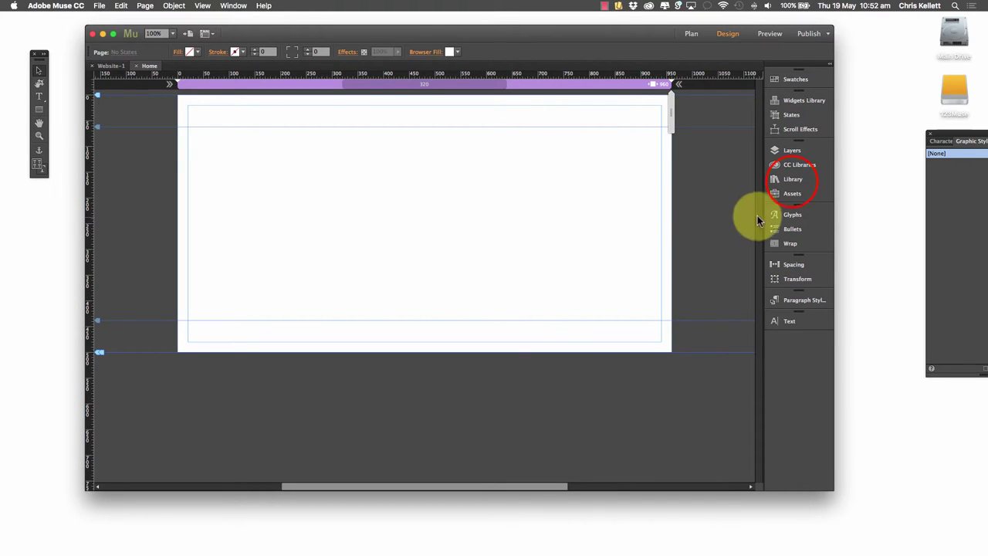
{"action": "left_click", "coordinate": [793, 182]}
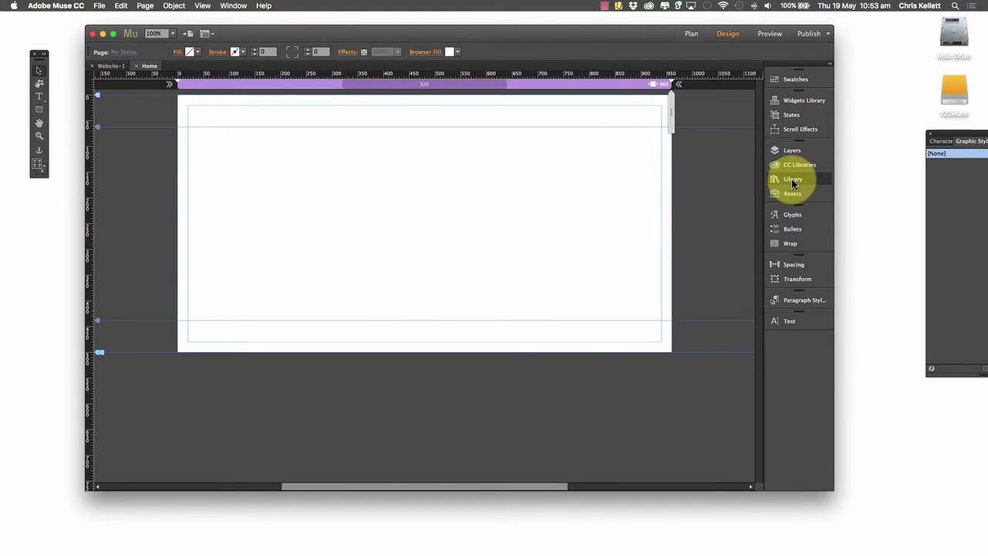
{"action": "left_click", "coordinate": [668, 214]}
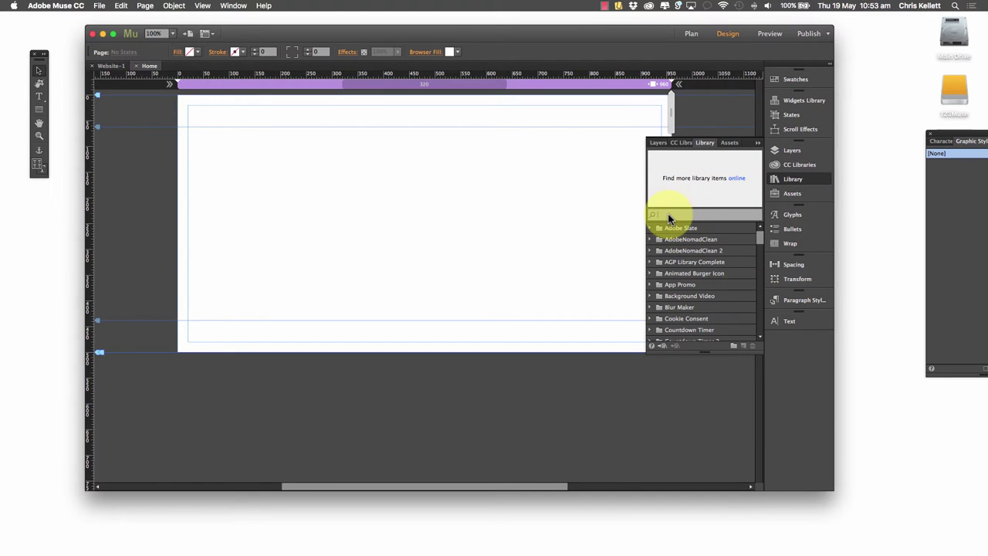
{"action": "type", "text": "fyuse"}
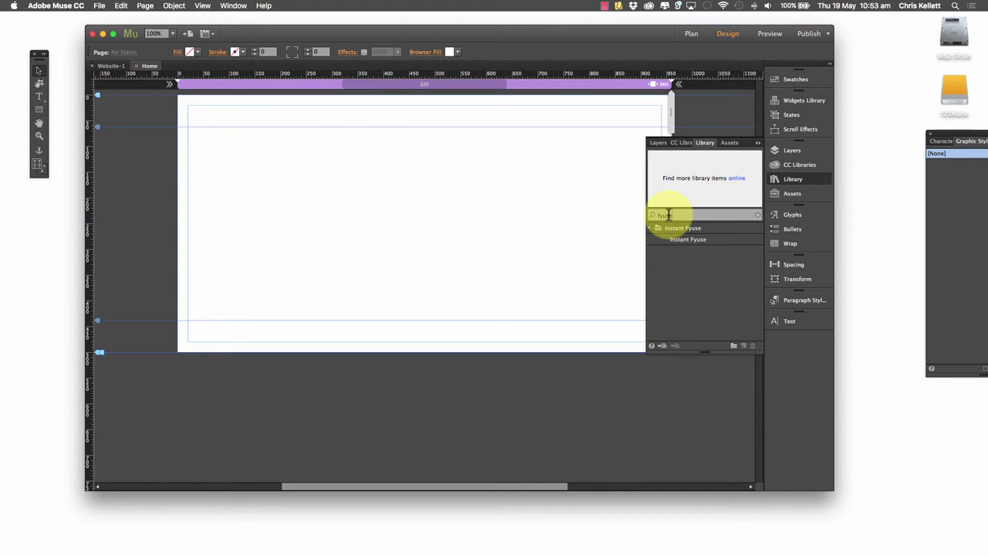
- Drag the Instant Fyuse widget onto the Home page and centre it horizontally
{"action": "left_click", "coordinate": [685, 227]}
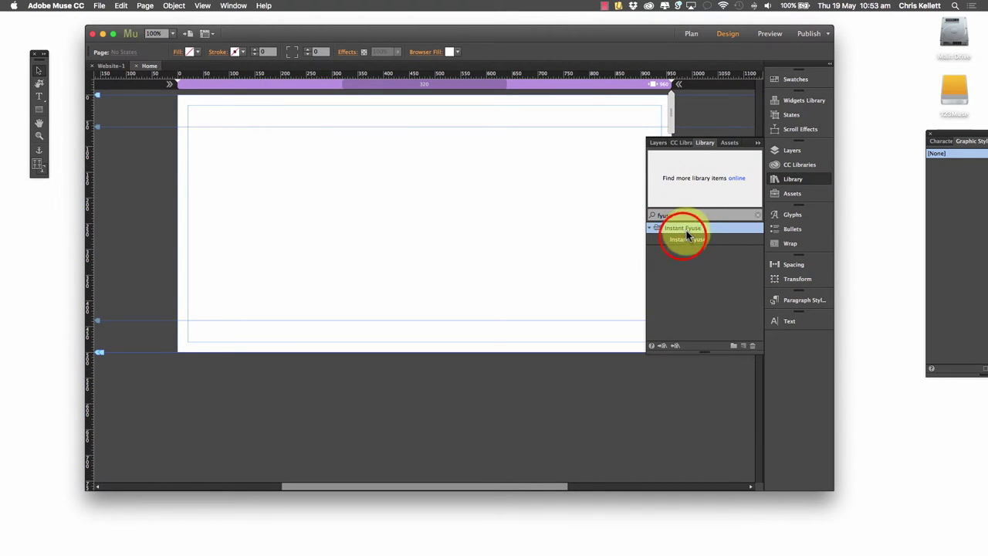
{"action": "left_click", "coordinate": [683, 240]}
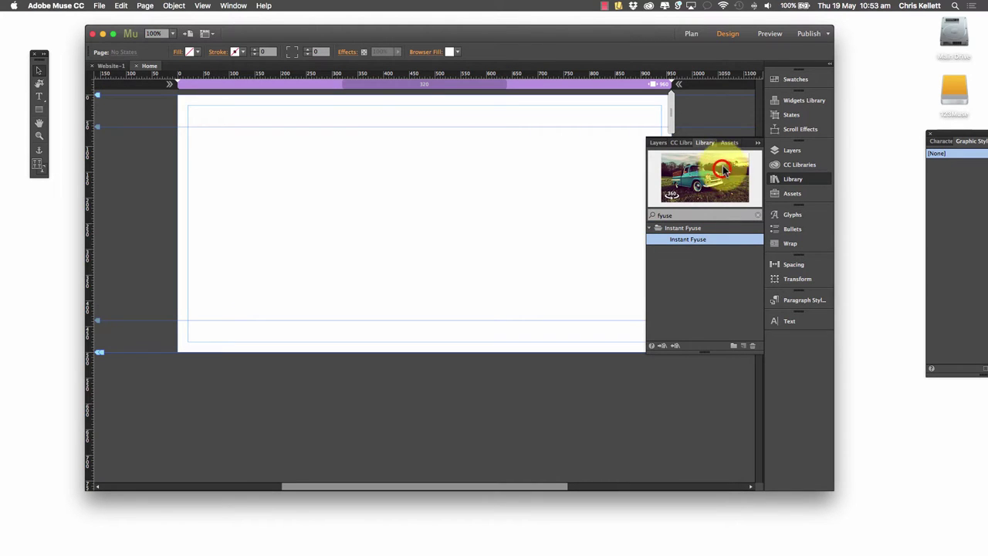
{"action": "left_click_drag", "start_coordinate": [718, 162], "coordinate": [394, 191]}
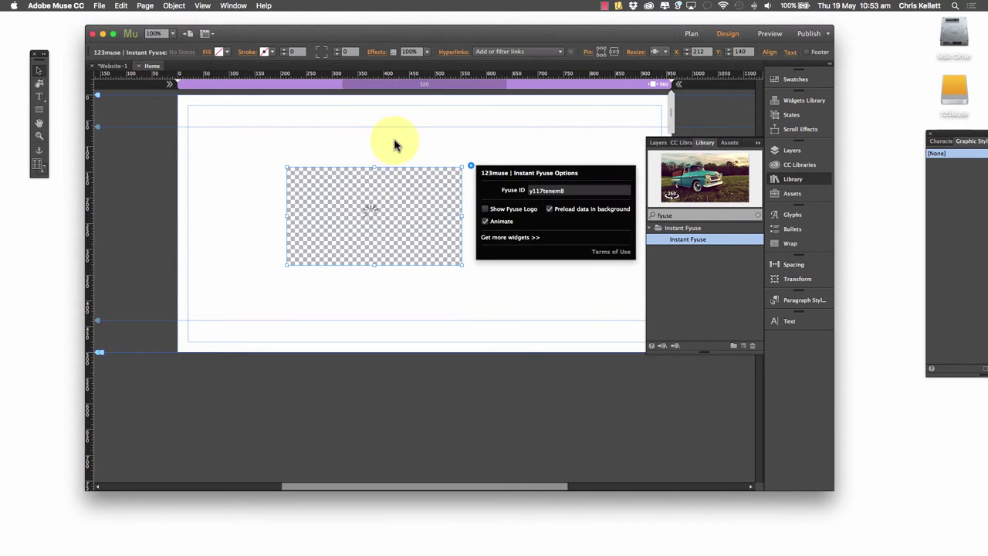
{"action": "left_click", "coordinate": [378, 220]}
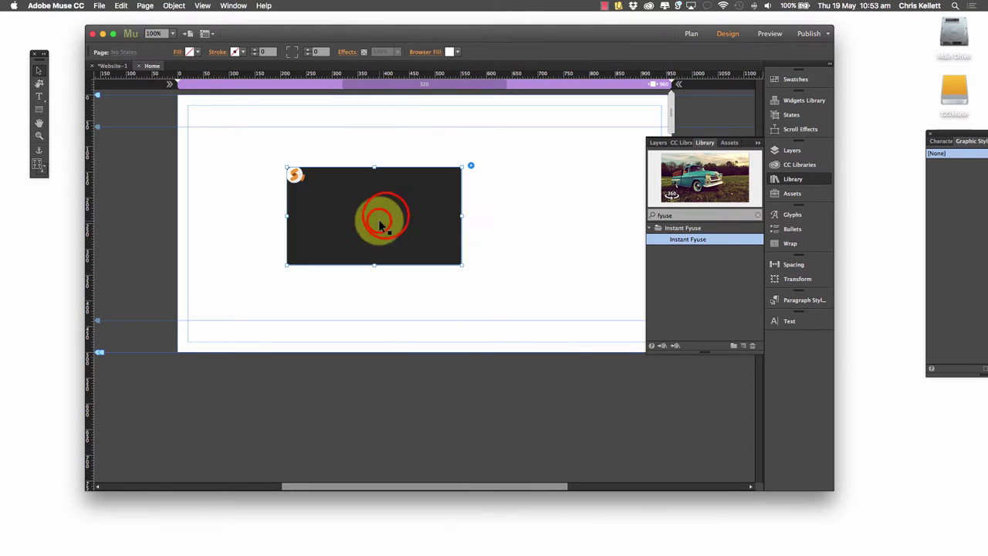
{"action": "left_click_drag", "start_coordinate": [373, 225], "coordinate": [430, 218]}
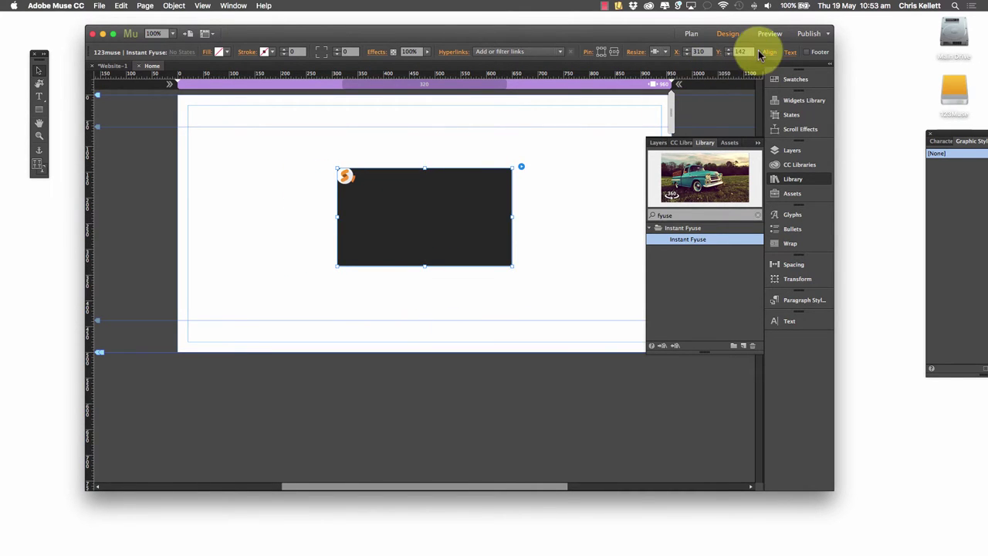
- Preview the page in Safari, spin the 360° truck Fyuse, and narrow the browser window
{"action": "left_click", "coordinate": [98, 6]}
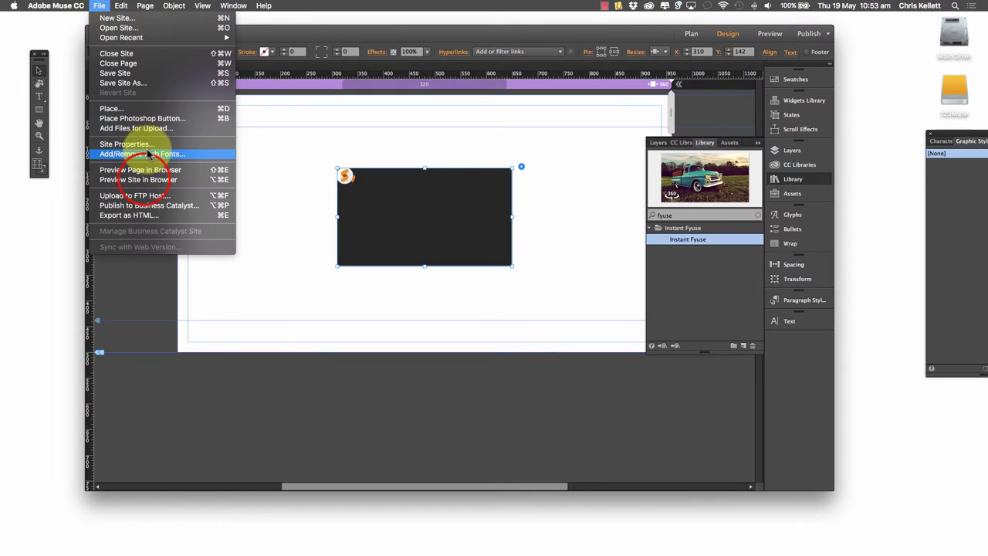
{"action": "left_click", "coordinate": [145, 173]}
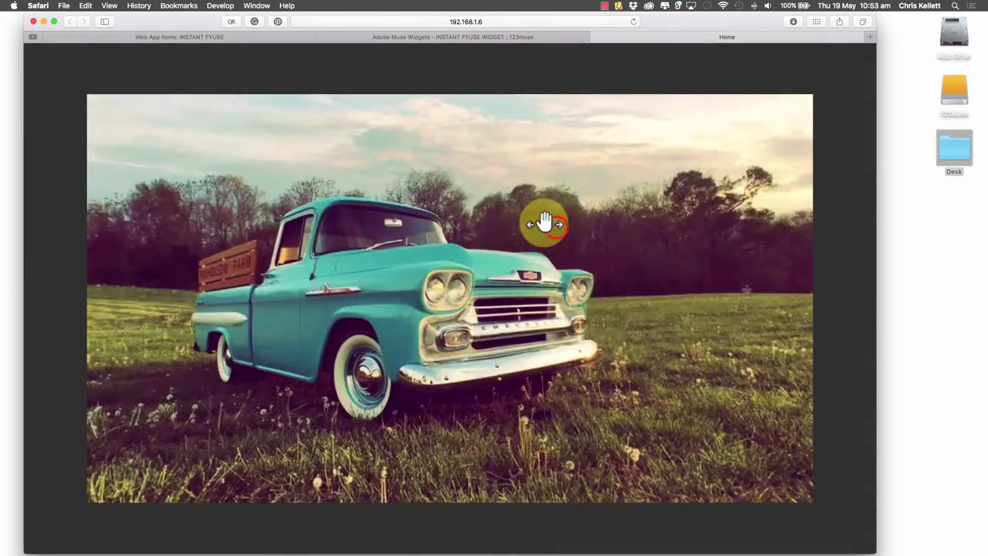
{"action": "left_click_drag", "start_coordinate": [551, 223], "coordinate": [423, 231]}
{"action": "left_click_drag", "start_coordinate": [877, 201], "coordinate": [754, 201]}
- Return to Muse with Safari hidden, and move the Fyuse widget left on the page
{"action": "left_click", "coordinate": [512, 35]}
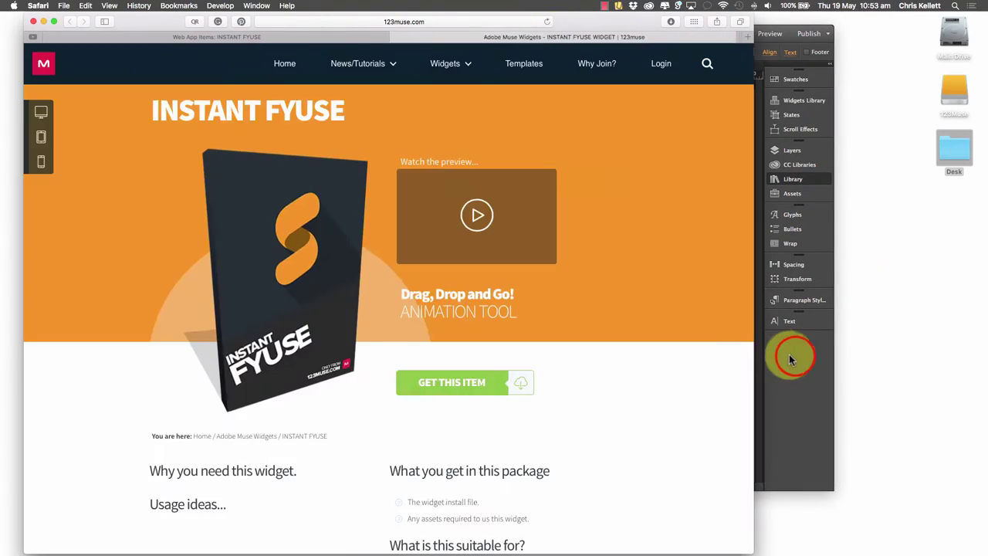
{"action": "left_click", "coordinate": [796, 355]}
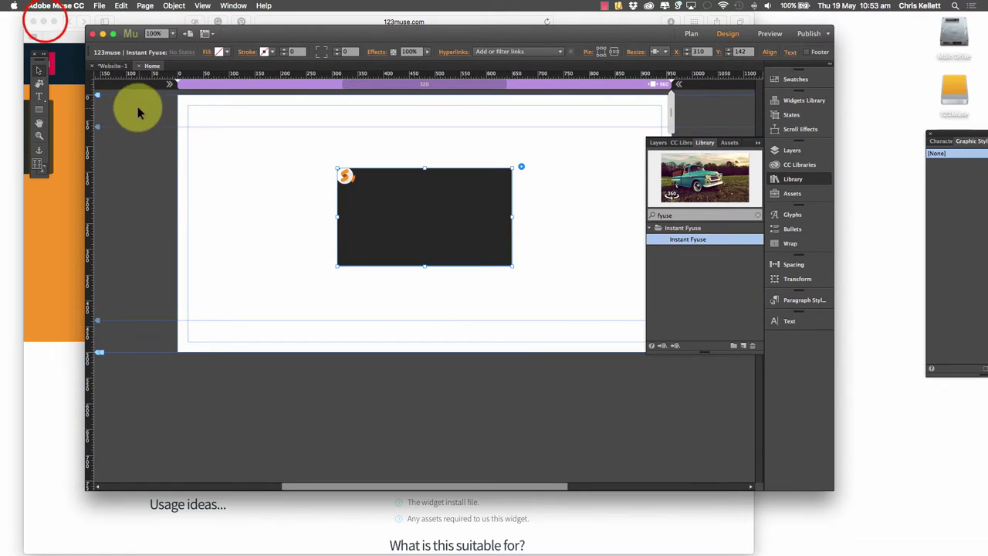
{"action": "key", "text": "alt+super+h"}
{"action": "left_click", "coordinate": [474, 199]}
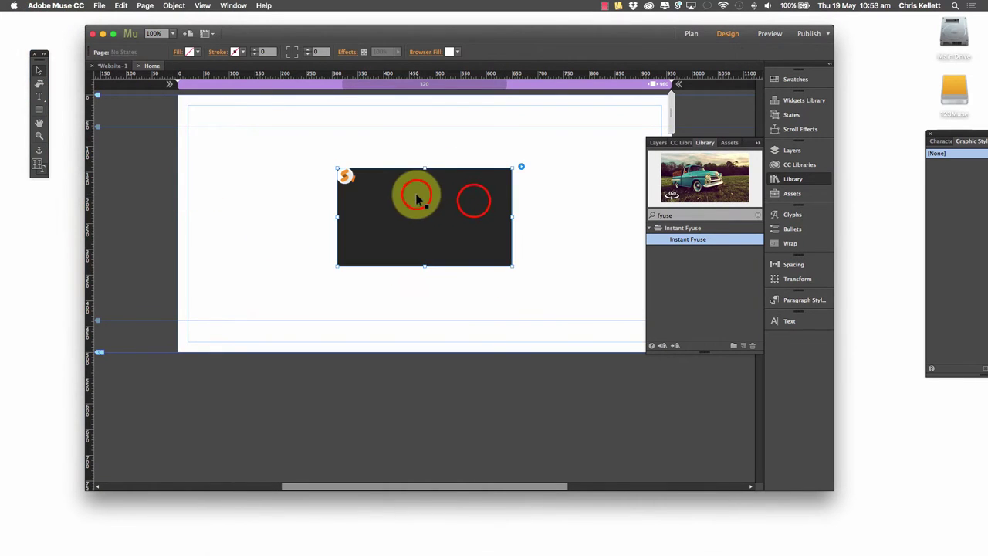
{"action": "left_click_drag", "start_coordinate": [410, 194], "coordinate": [327, 159]}
- Enlarge the widget from its corner, shorten it to 309 px tall, and centre it at X 196, Y 90
{"action": "left_click_drag", "start_coordinate": [361, 222], "coordinate": [696, 433]}
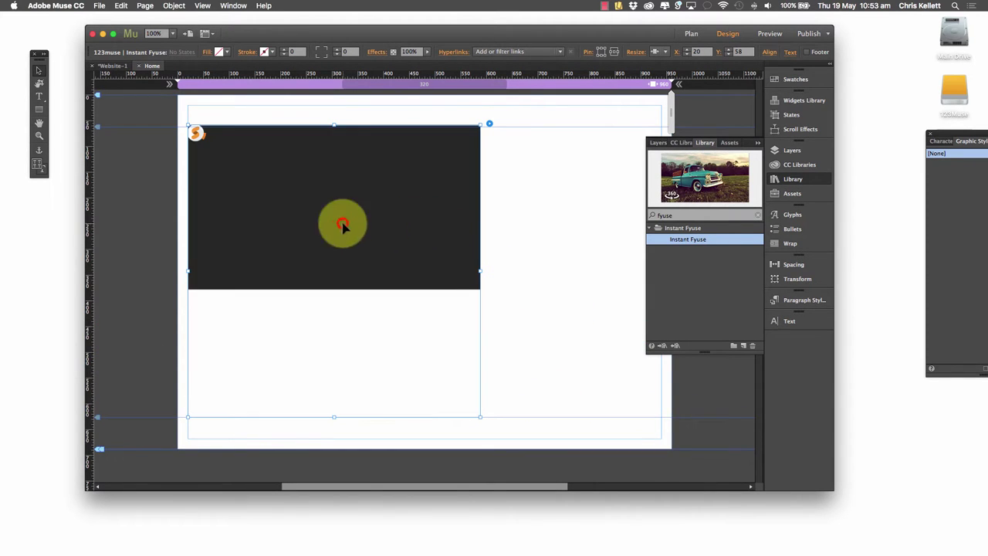
{"action": "left_click", "coordinate": [335, 408]}
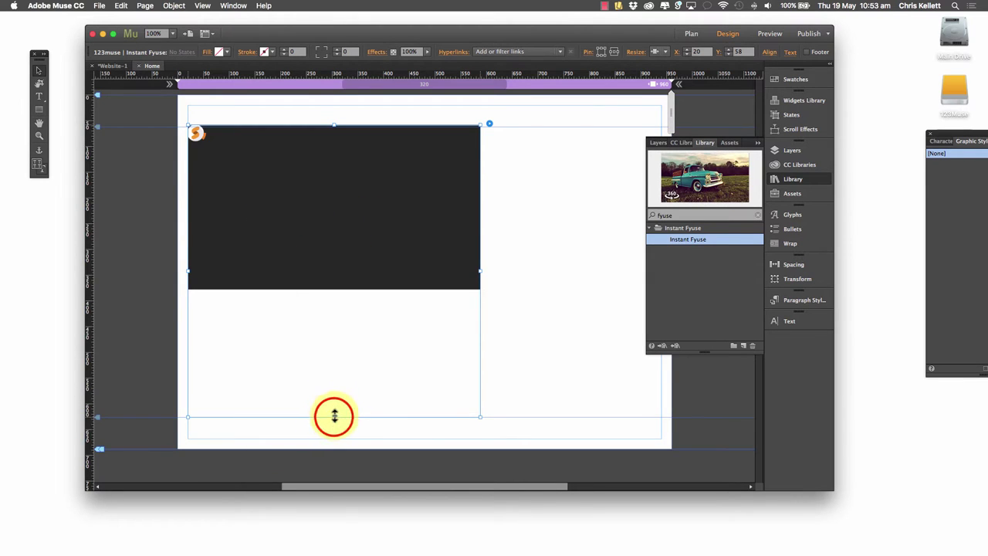
{"action": "mouse_move", "coordinate": [334, 415]}
{"action": "left_mouse_down"}
{"action": "mouse_move", "coordinate": [323, 260]}
{"action": "mouse_move", "coordinate": [336, 255]}
{"action": "left_mouse_up"}
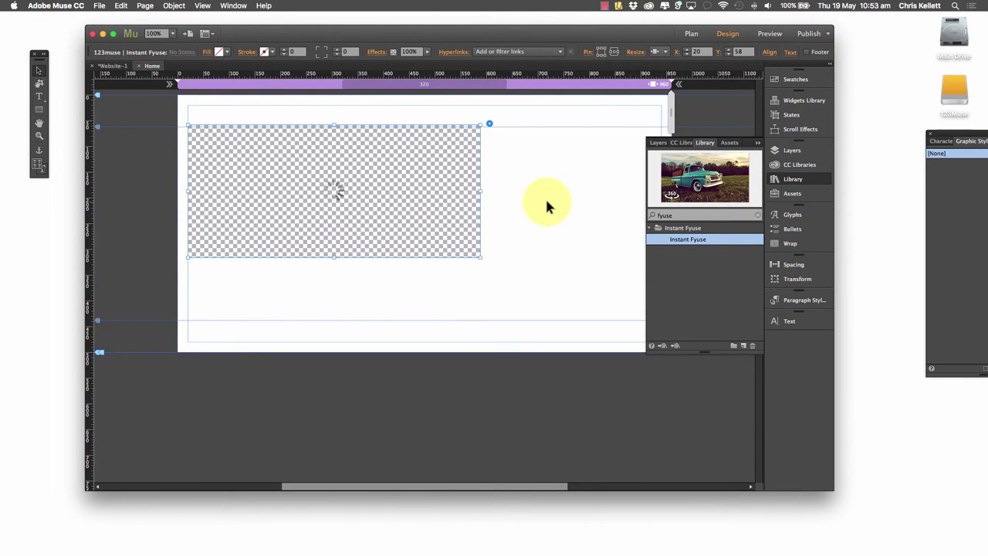
{"action": "left_click", "coordinate": [329, 210]}
{"action": "left_click_drag", "start_coordinate": [367, 222], "coordinate": [420, 229]}
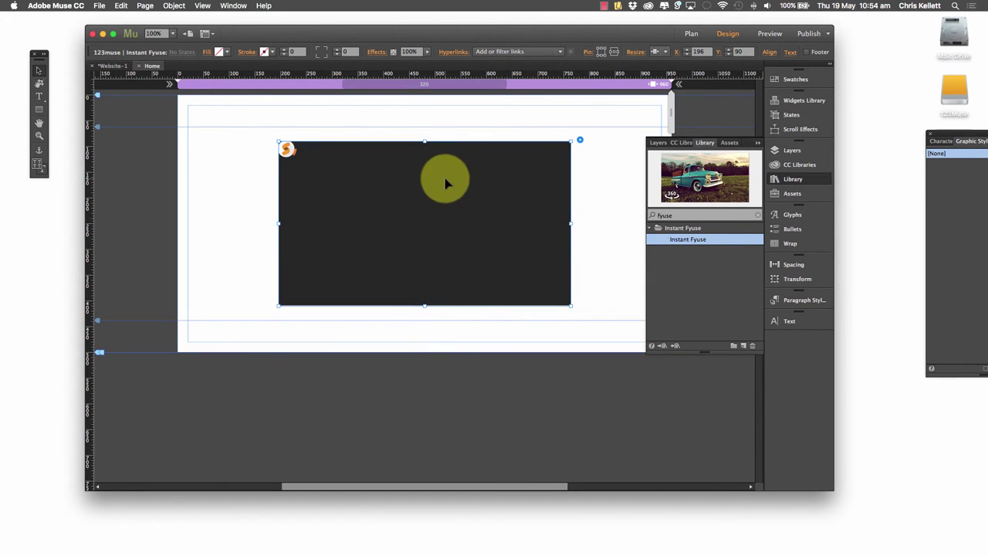
- Turn on Animate and Preload data in background in the widget's options, with Show Fyuse Logo off
{"action": "left_click", "coordinate": [580, 141]}
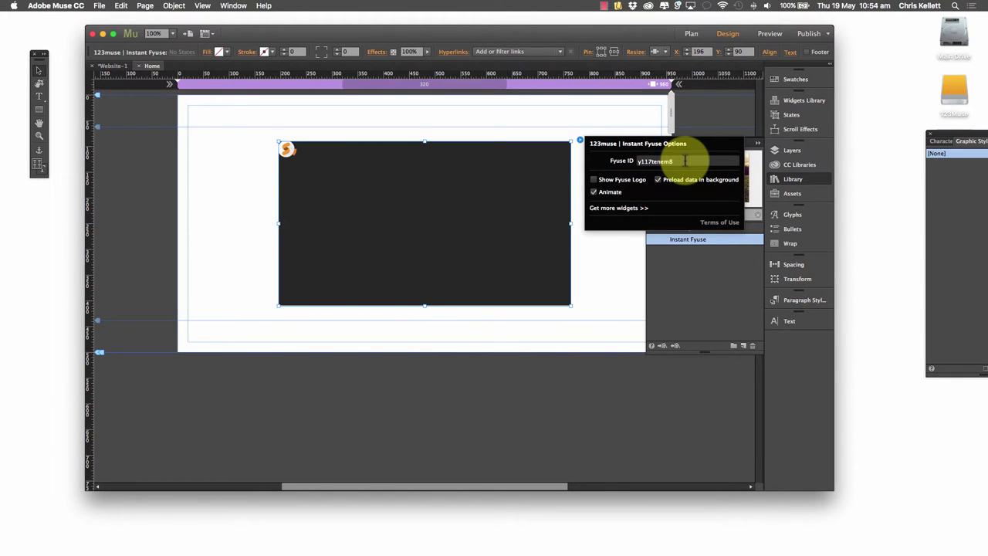
{"action": "left_click", "coordinate": [594, 191]}
{"action": "left_click", "coordinate": [658, 180]}
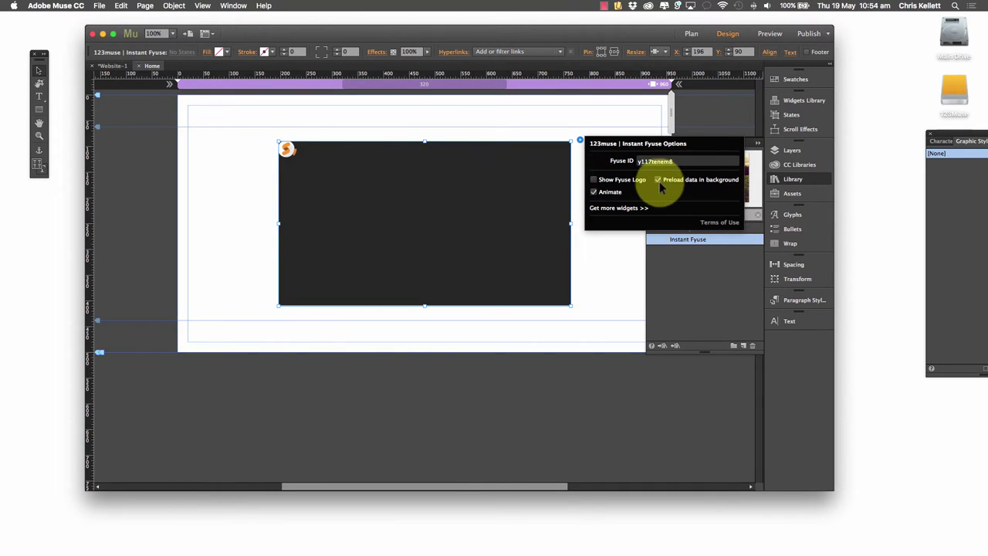
{"action": "left_click", "coordinate": [594, 192]}
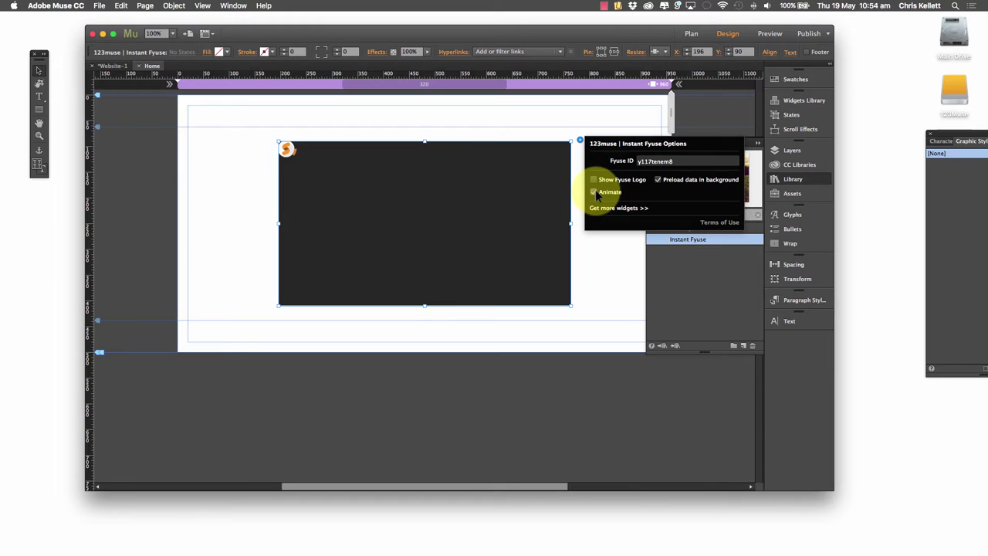
{"action": "left_click", "coordinate": [594, 192]}
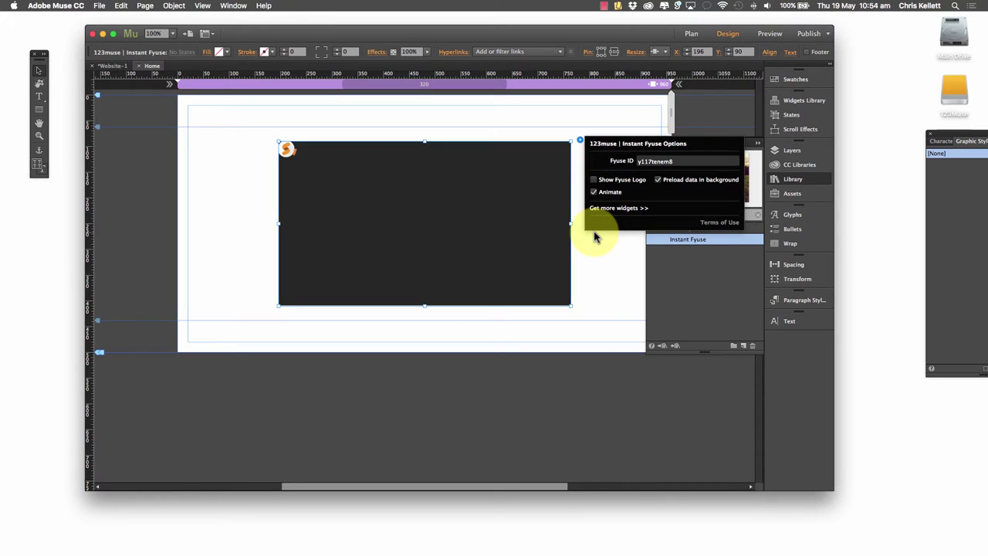
{"action": "left_click", "coordinate": [595, 300]}
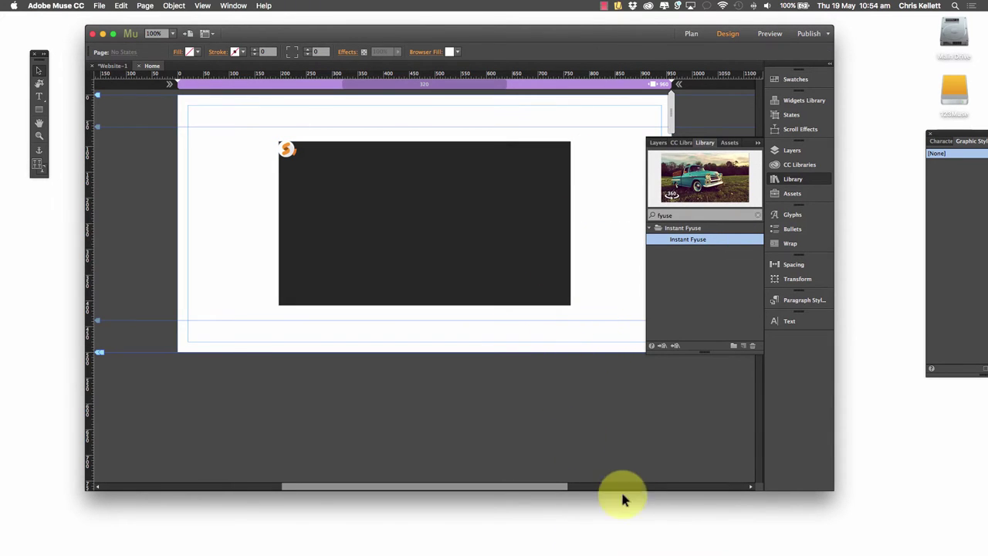
- Switch to Reflector 2 and move the mirrored iPhone right over the canvas
{"action": "key", "text": "super+Tab"}
{"action": "key", "text": "super+Tab"}
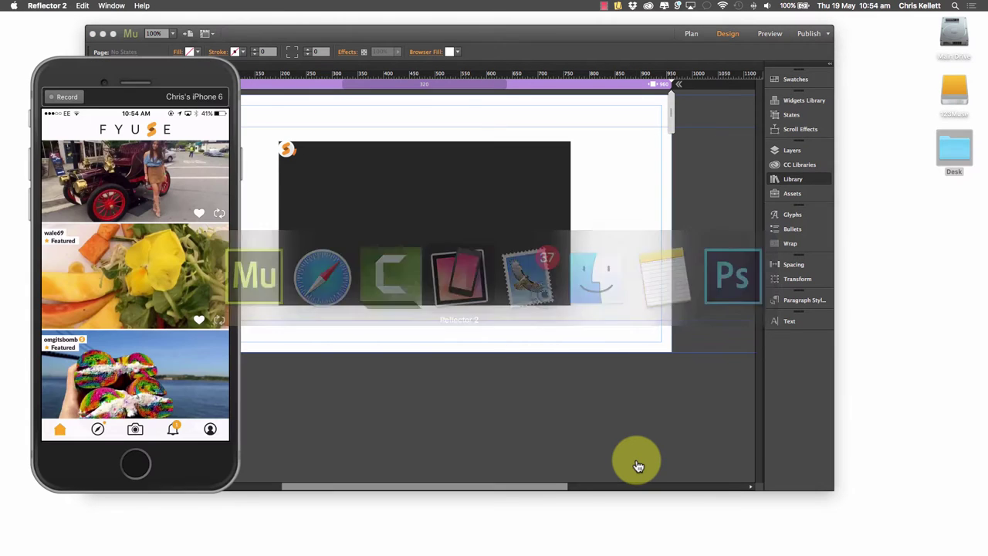
{"action": "left_click_drag", "start_coordinate": [143, 65], "coordinate": [243, 64]}
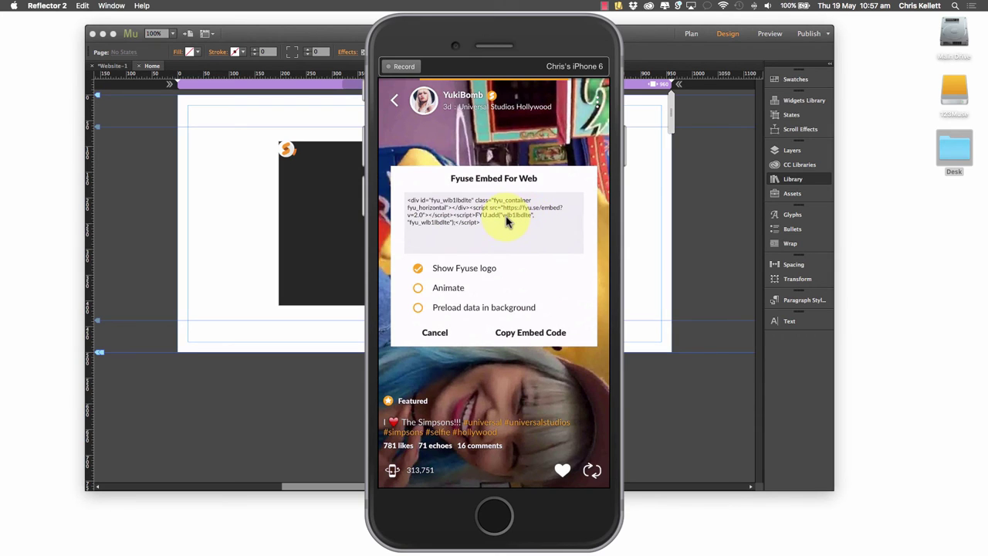
- Select the Fyuse widget on the Muse page and open its options
{"action": "left_click", "coordinate": [658, 207]}
{"action": "left_click", "coordinate": [425, 181]}
{"action": "left_click", "coordinate": [579, 139]}
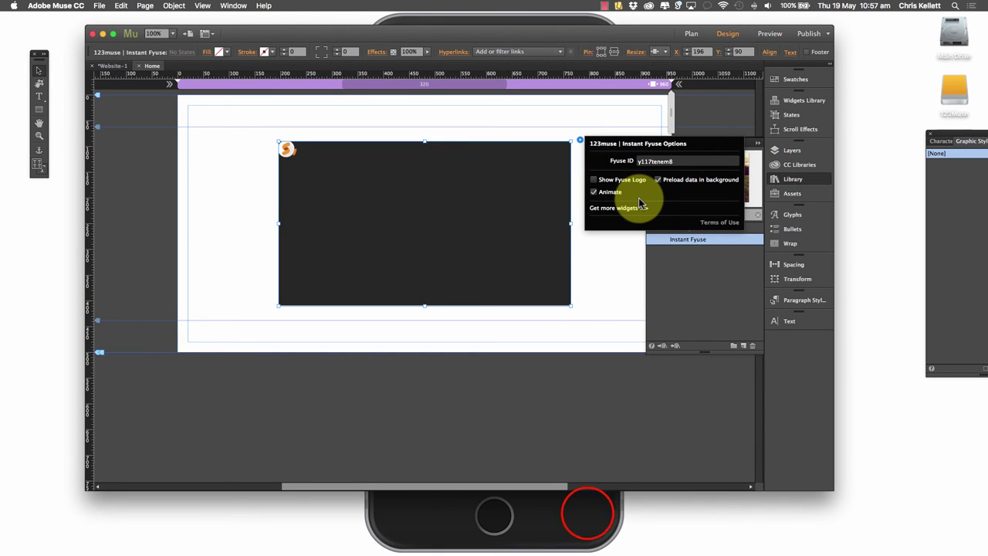
- Hide the phone mirror with Reflector 2 > Hide Reflector 2
{"action": "left_click", "coordinate": [591, 507]}
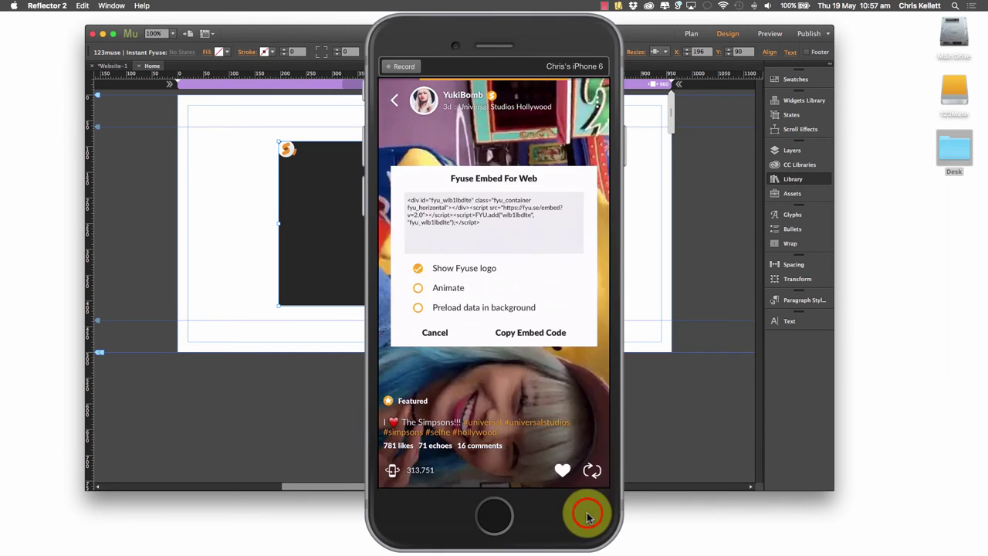
{"action": "left_click", "coordinate": [46, 5]}
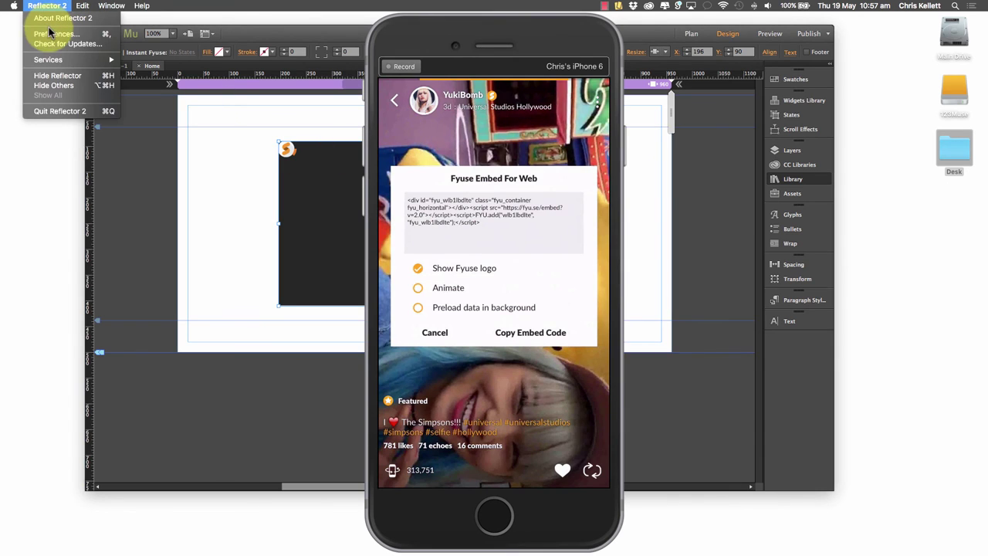
{"action": "left_click", "coordinate": [62, 75]}
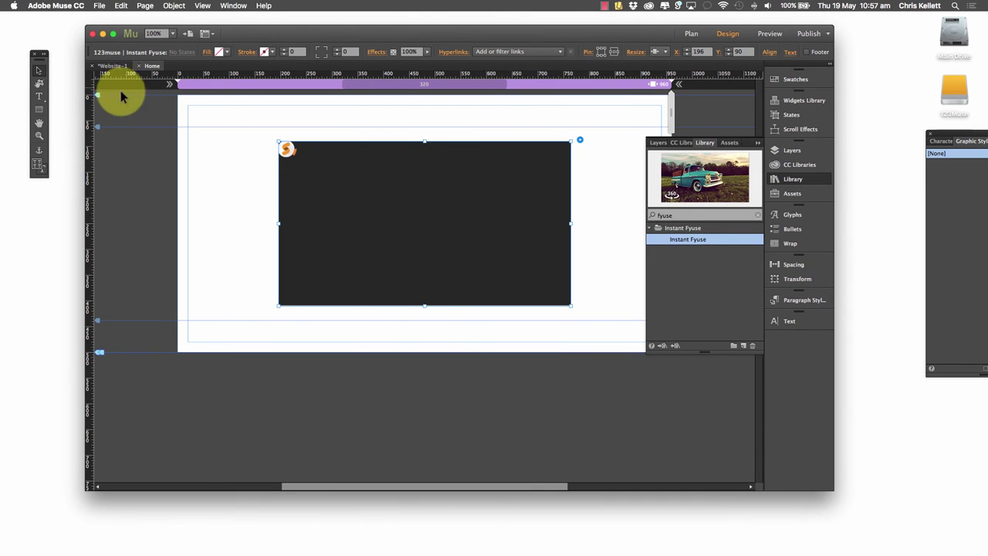
{"action": "left_click", "coordinate": [201, 154]}
{"action": "left_click", "coordinate": [332, 177]}
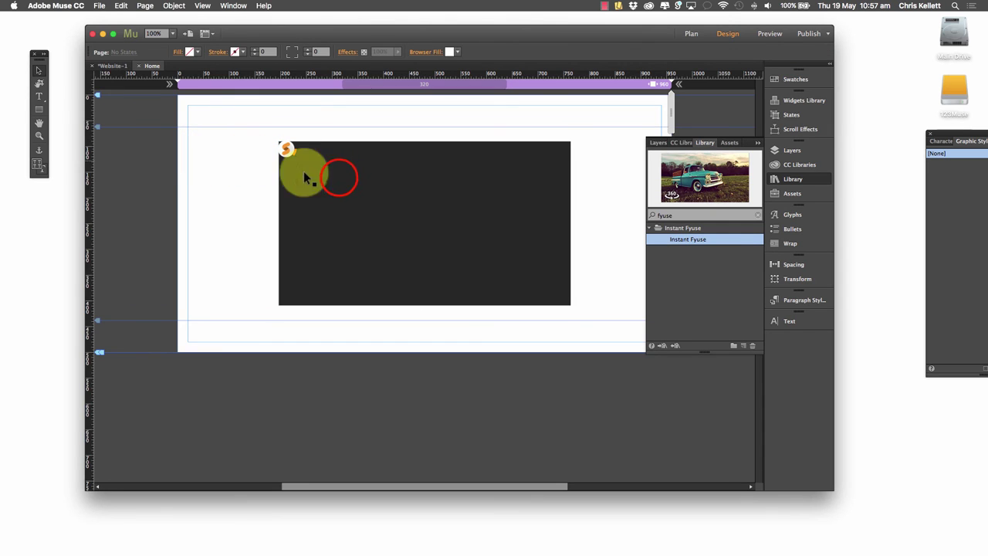